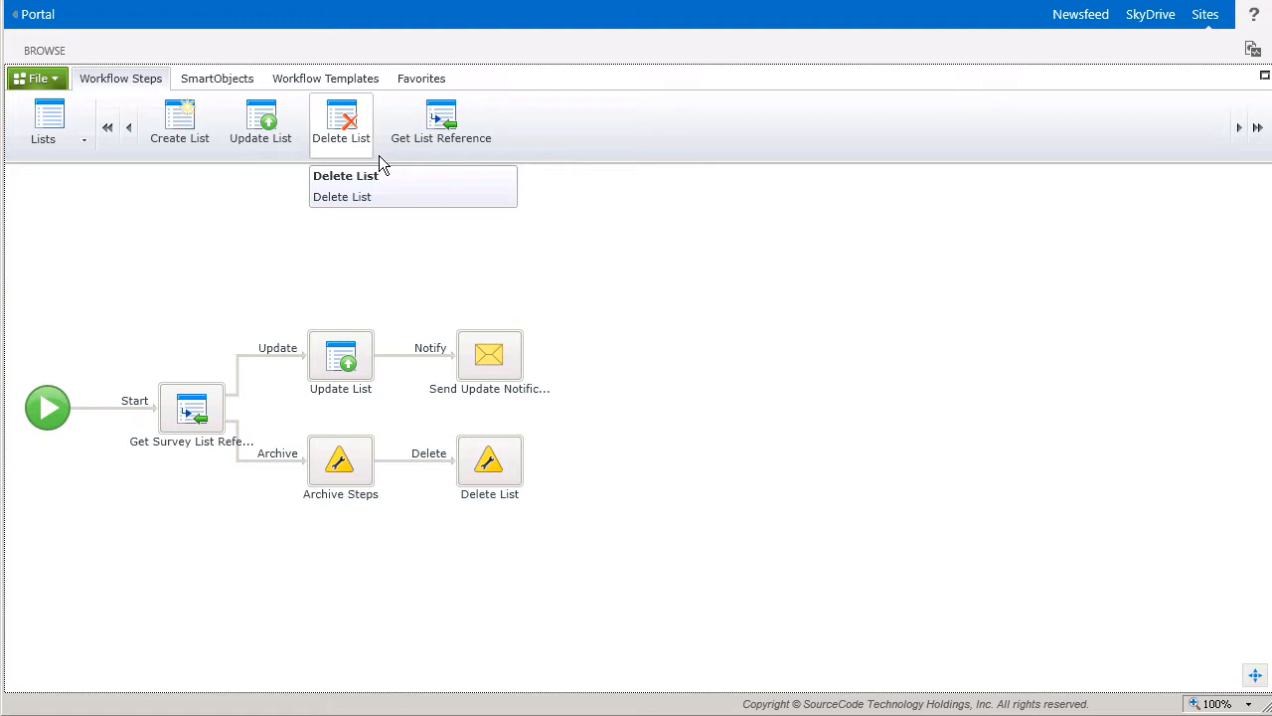
- Replace the Delete List placeholder after Archive Steps with the Delete List action and advance its wizard to list selection, keeping the name and adding no outcomes
left_click_drag(374, 155, 498, 473)
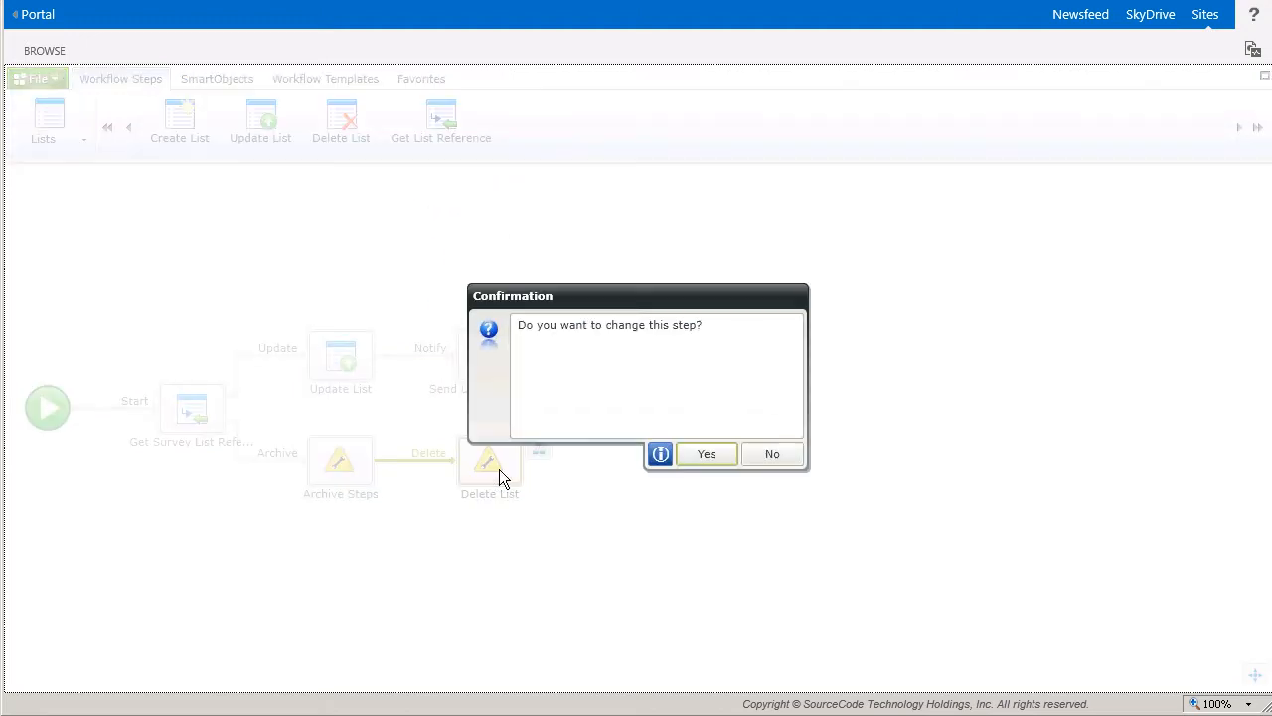
left_click(701, 467)
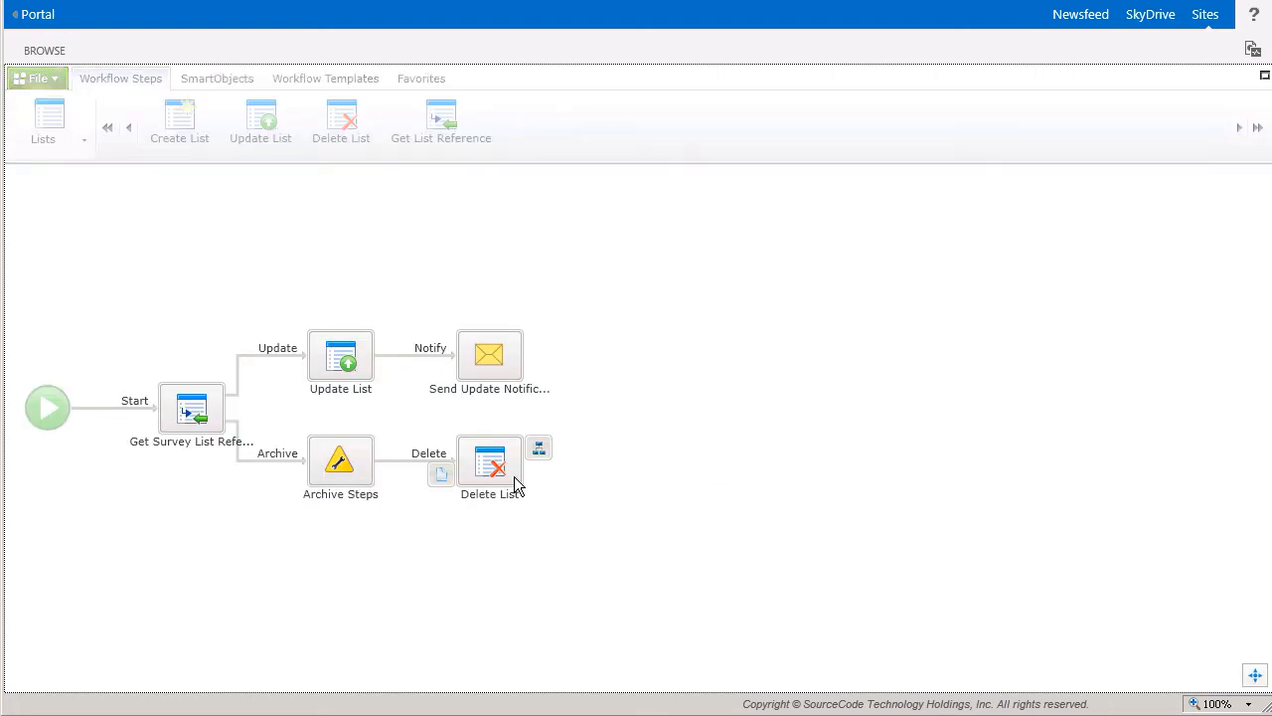
left_click(513, 481)
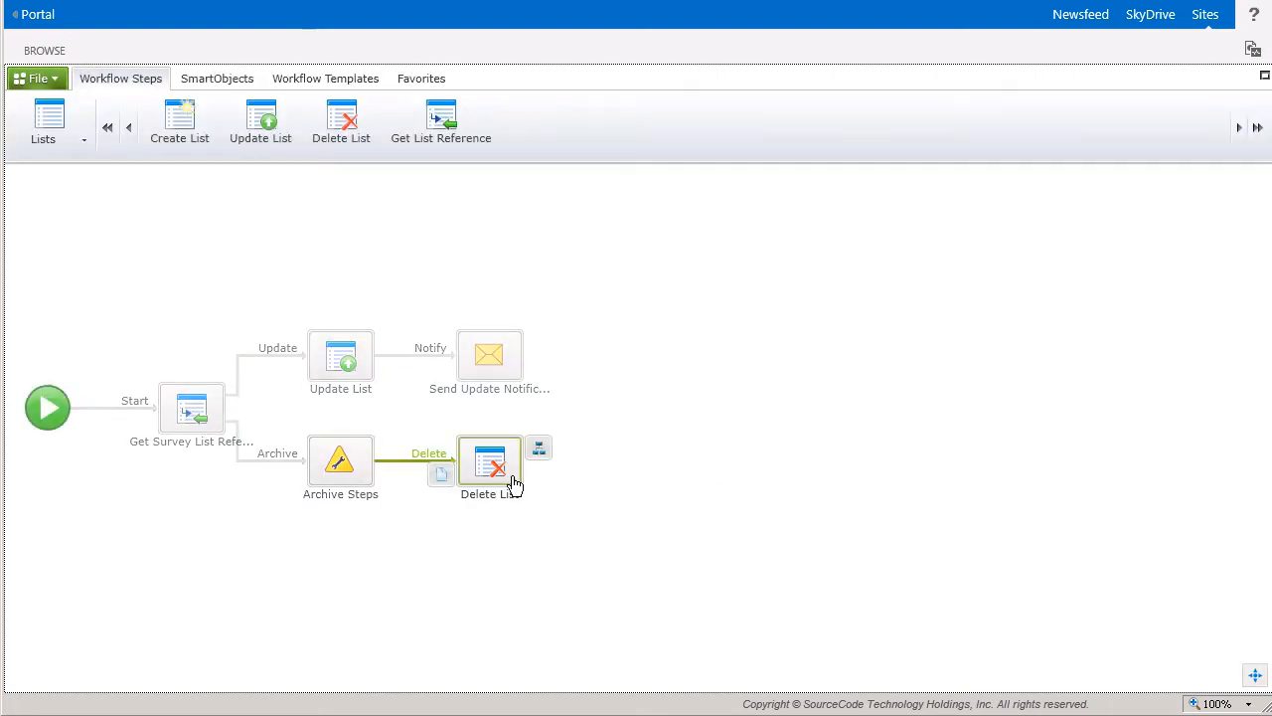
double_click(513, 484)
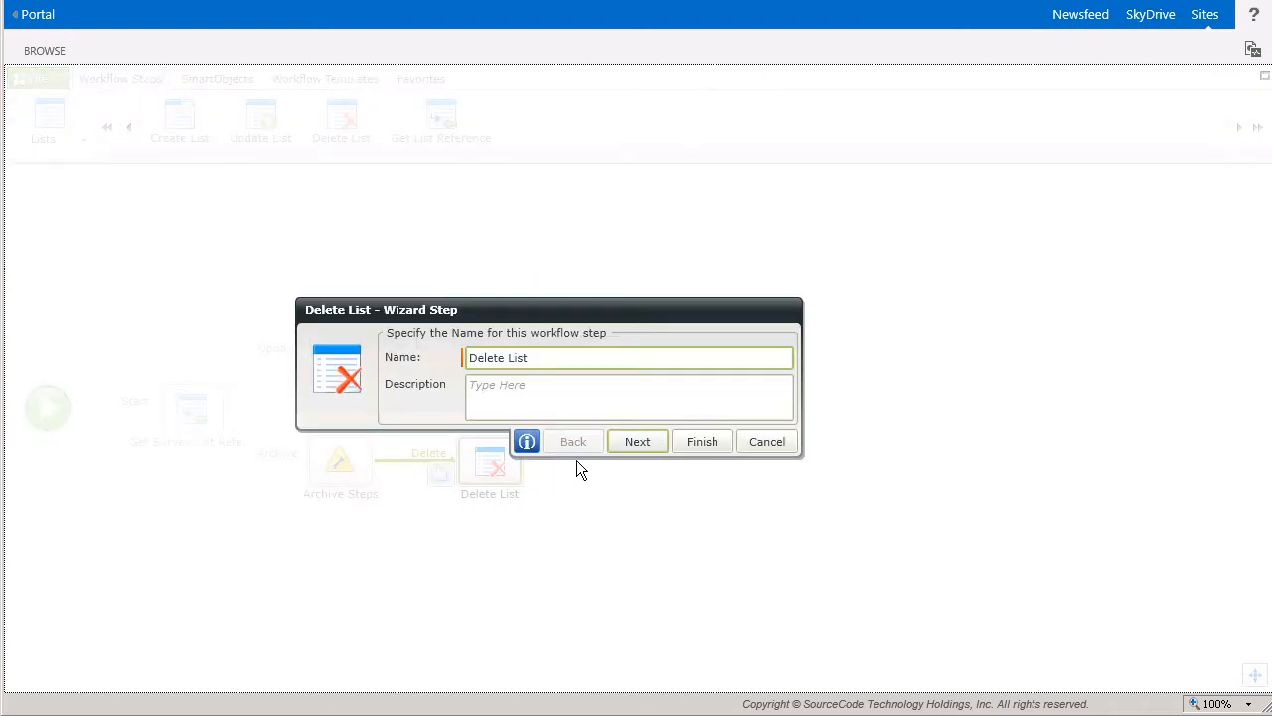
left_click(647, 454)
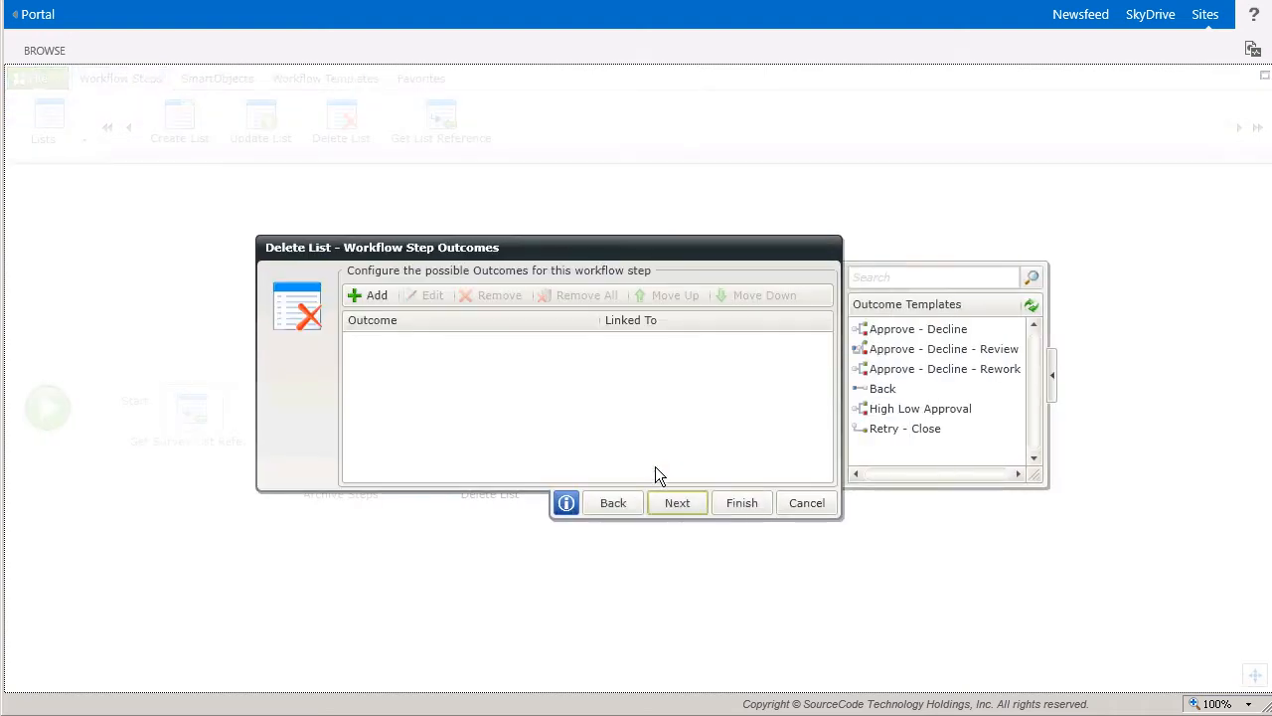
left_click(683, 515)
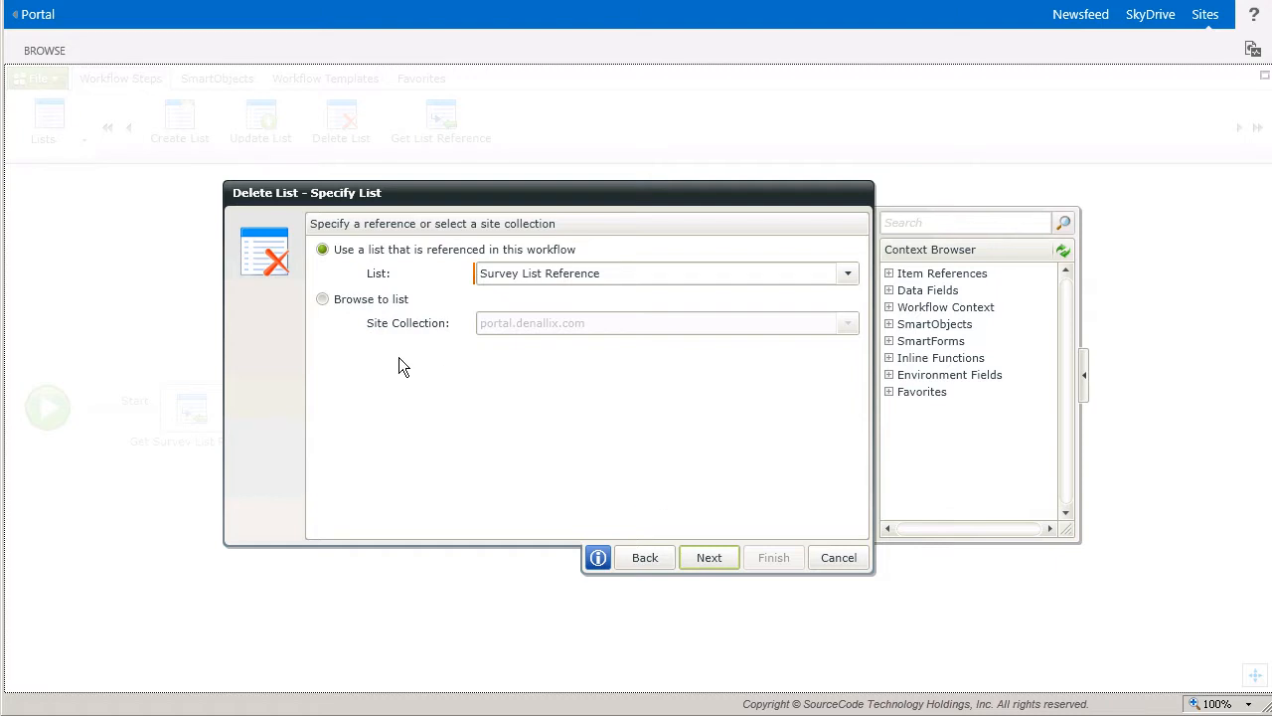
- Set the Delete List step to browse to a list in the portal.denallix.com site collection and proceed to the filters
left_click(323, 299)
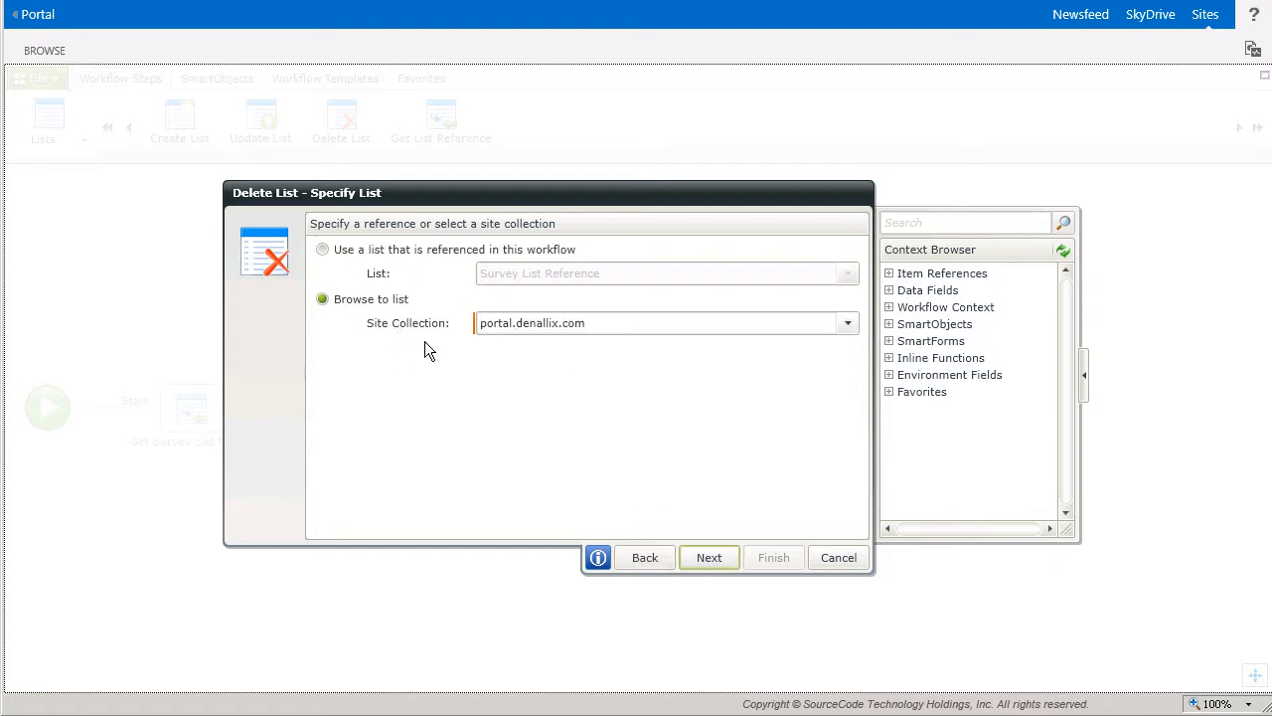
left_click(848, 323)
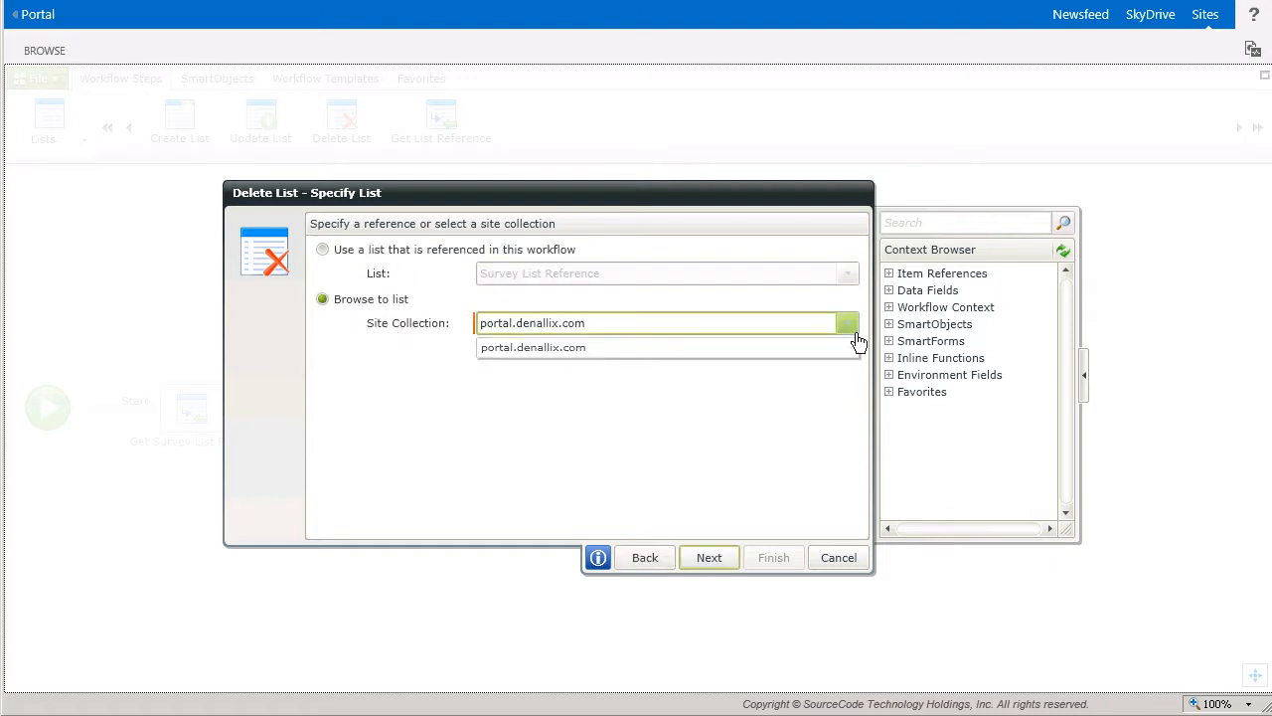
left_click(652, 363)
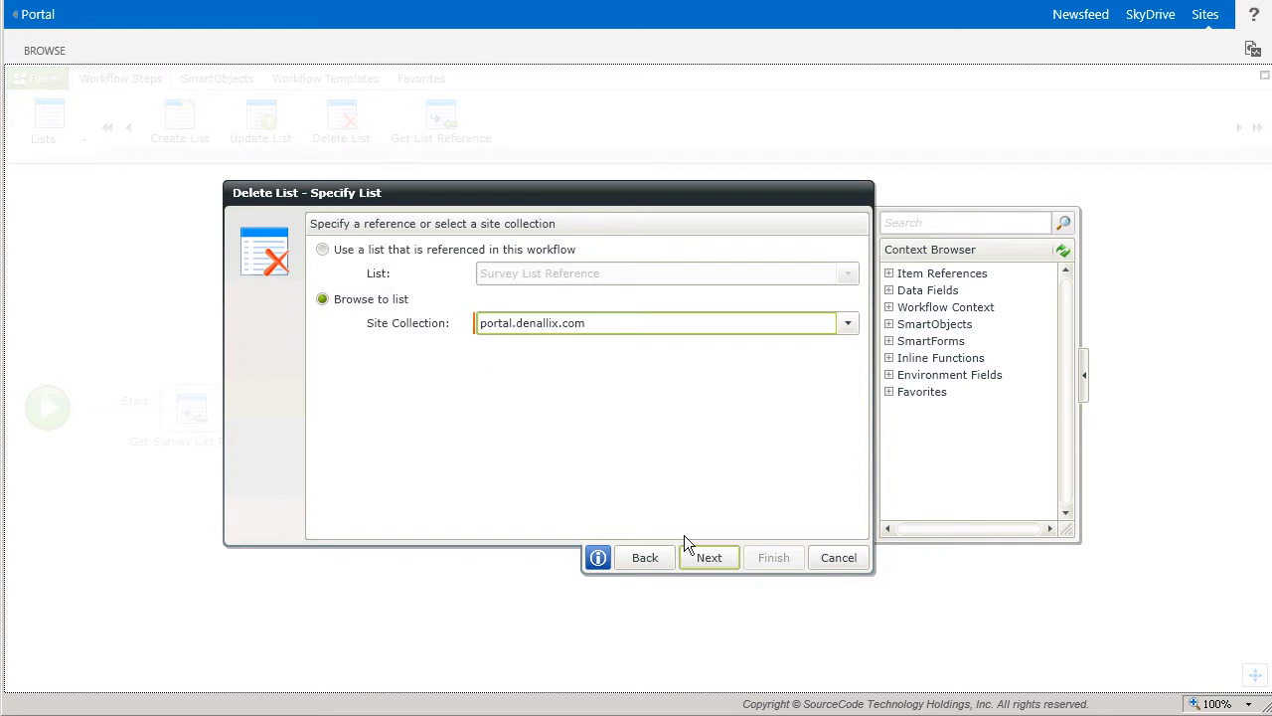
left_click(708, 565)
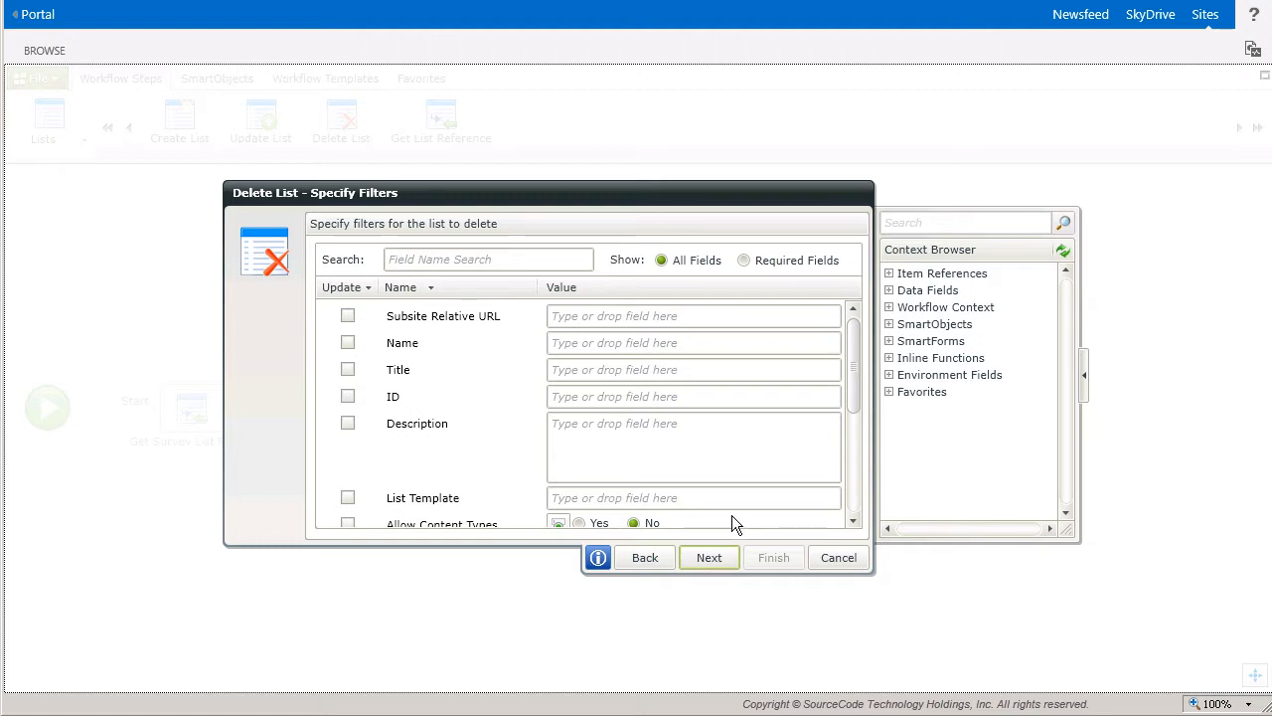
- Filter the list for deletion by Subsite Relative URL "surveys" and by ID using the first Customer Survey Requests reference's List ID field
left_click_drag(858, 391, 880, 345)
left_click(771, 325)
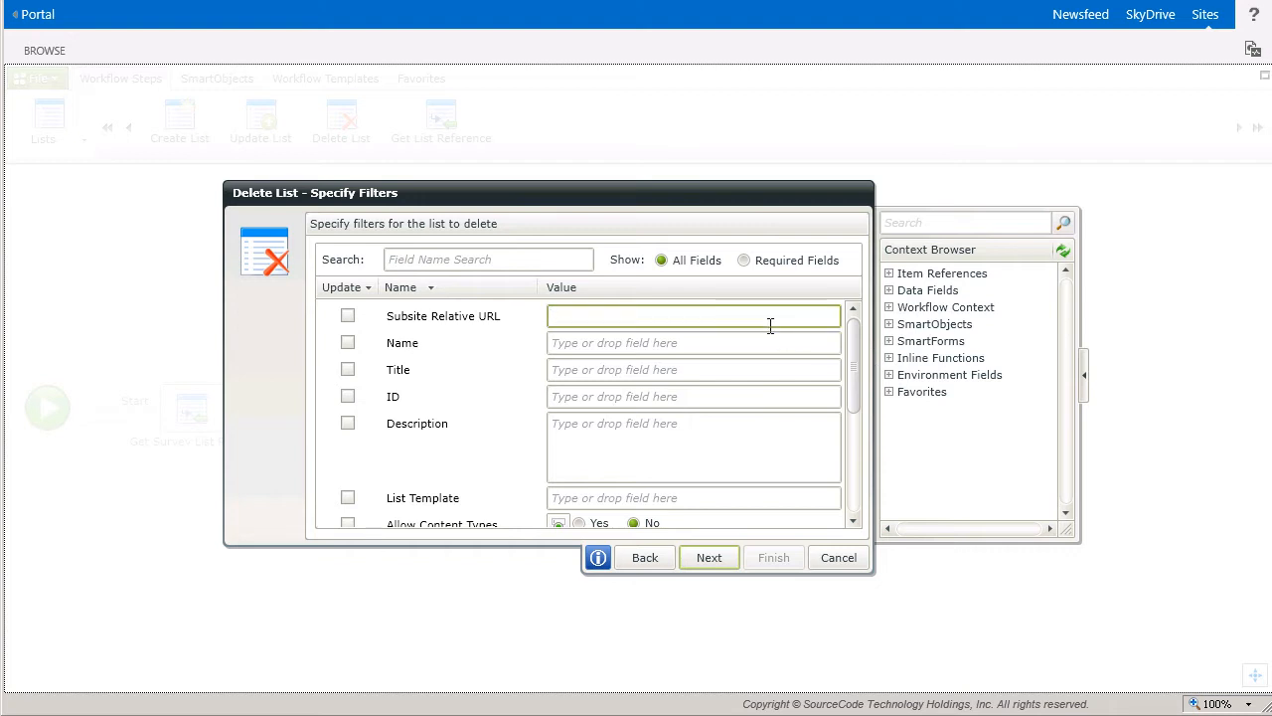
type("surveys")
left_click(818, 400)
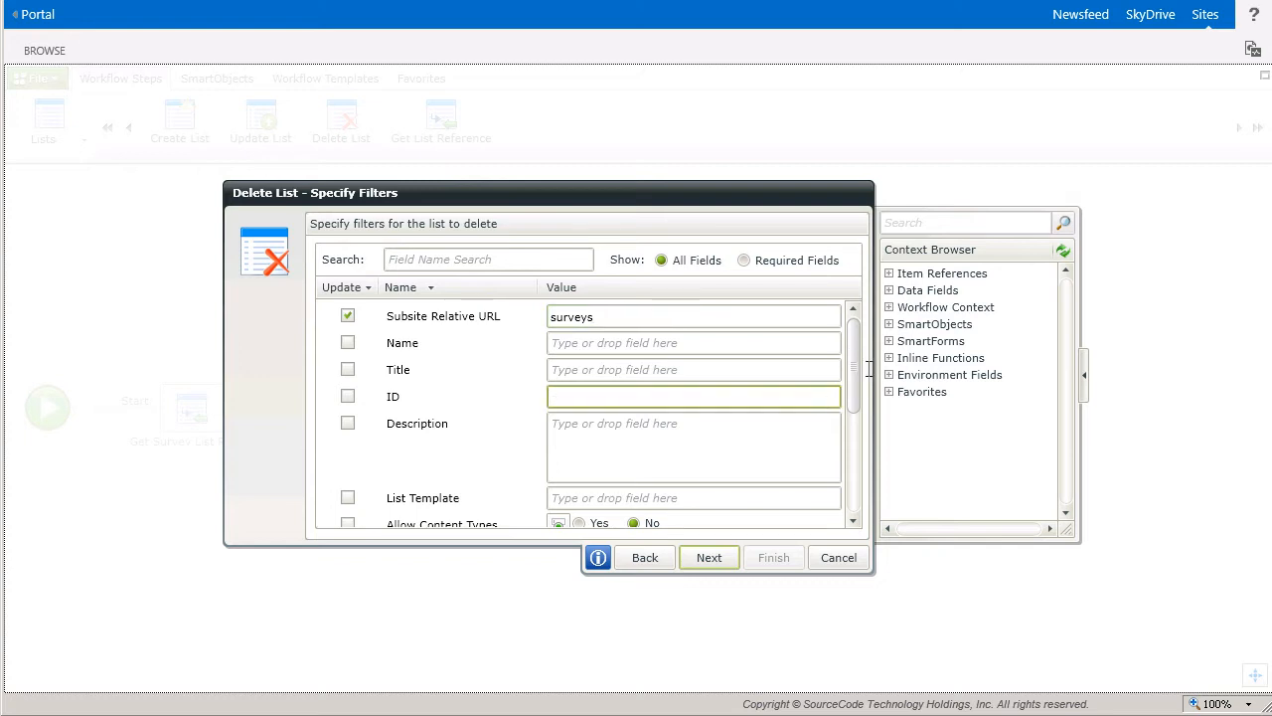
left_click(891, 276)
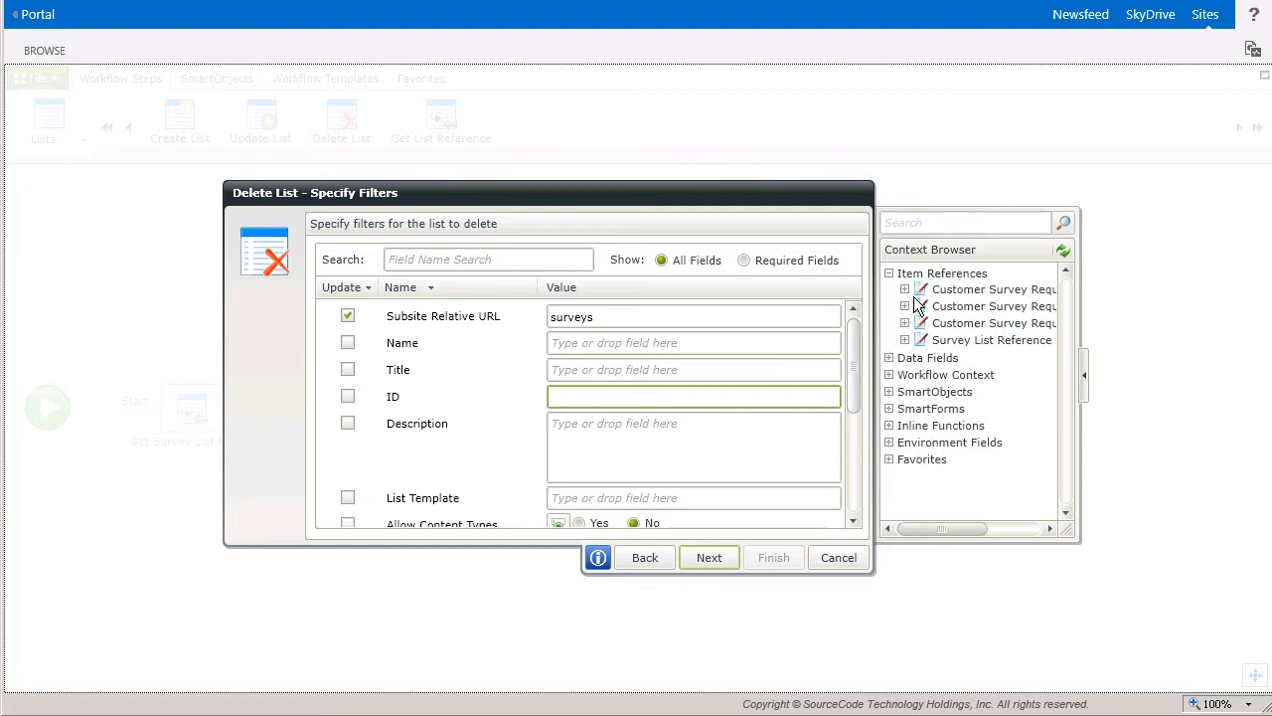
left_click(905, 289)
left_click_drag(955, 387, 795, 401)
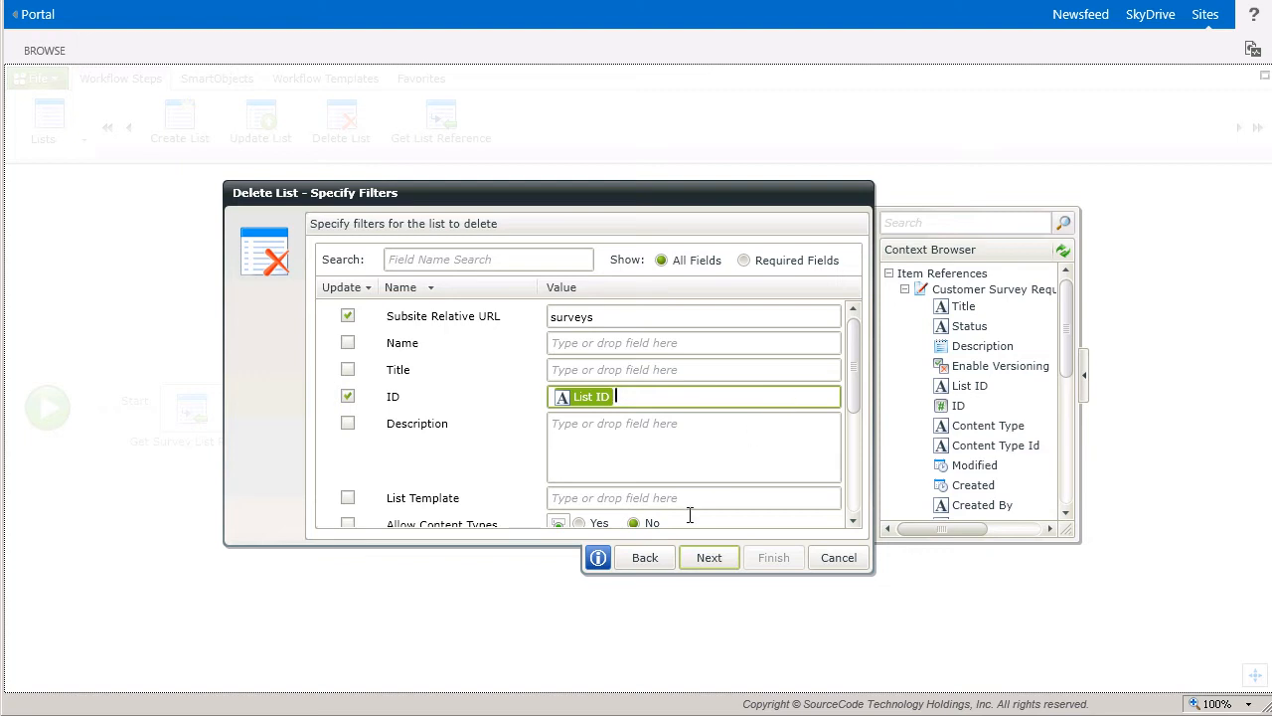
- Return to the list selection, use the workflow's Survey List Reference as the list for deletion, and proceed to the recycle bin options
left_click(645, 557)
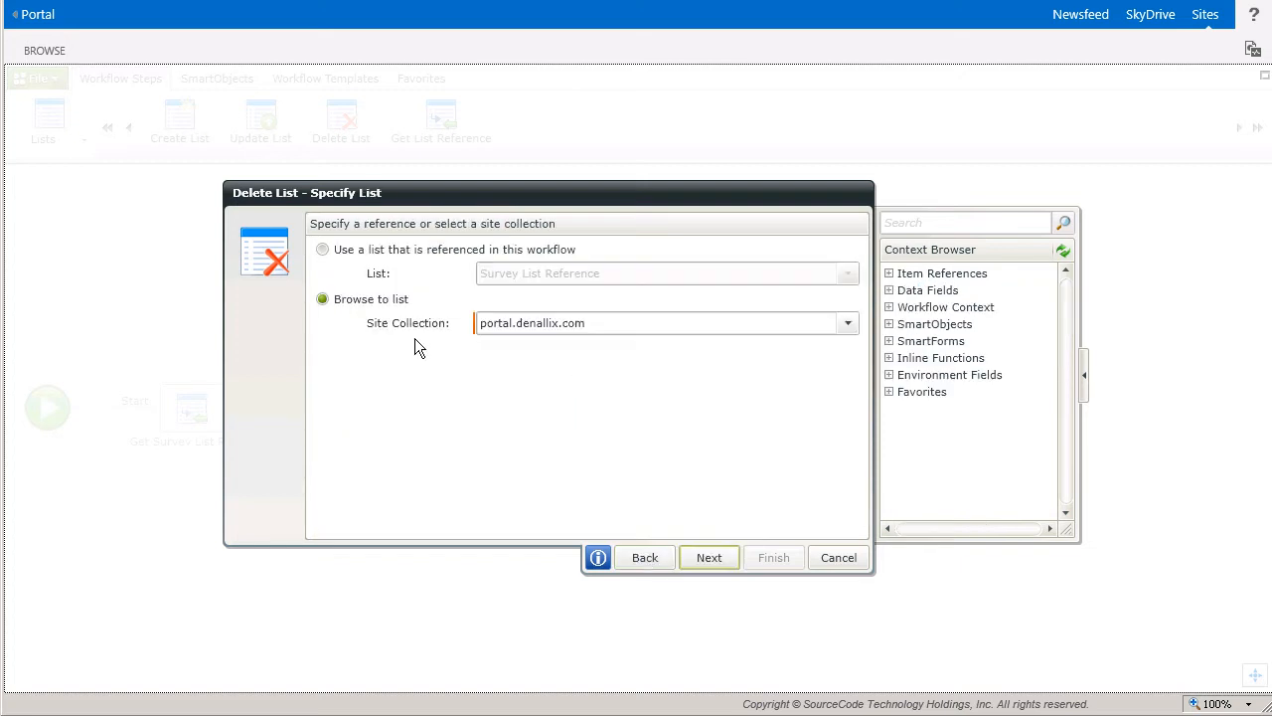
left_click(334, 259)
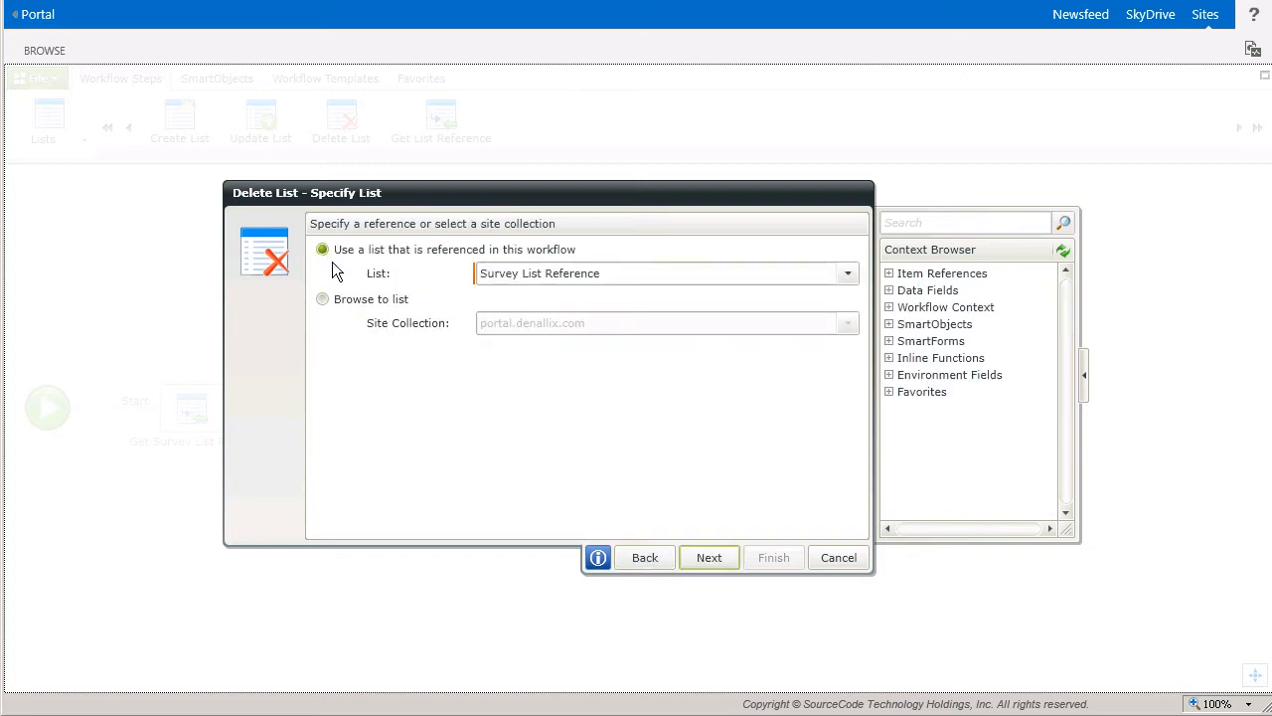
left_click(863, 281)
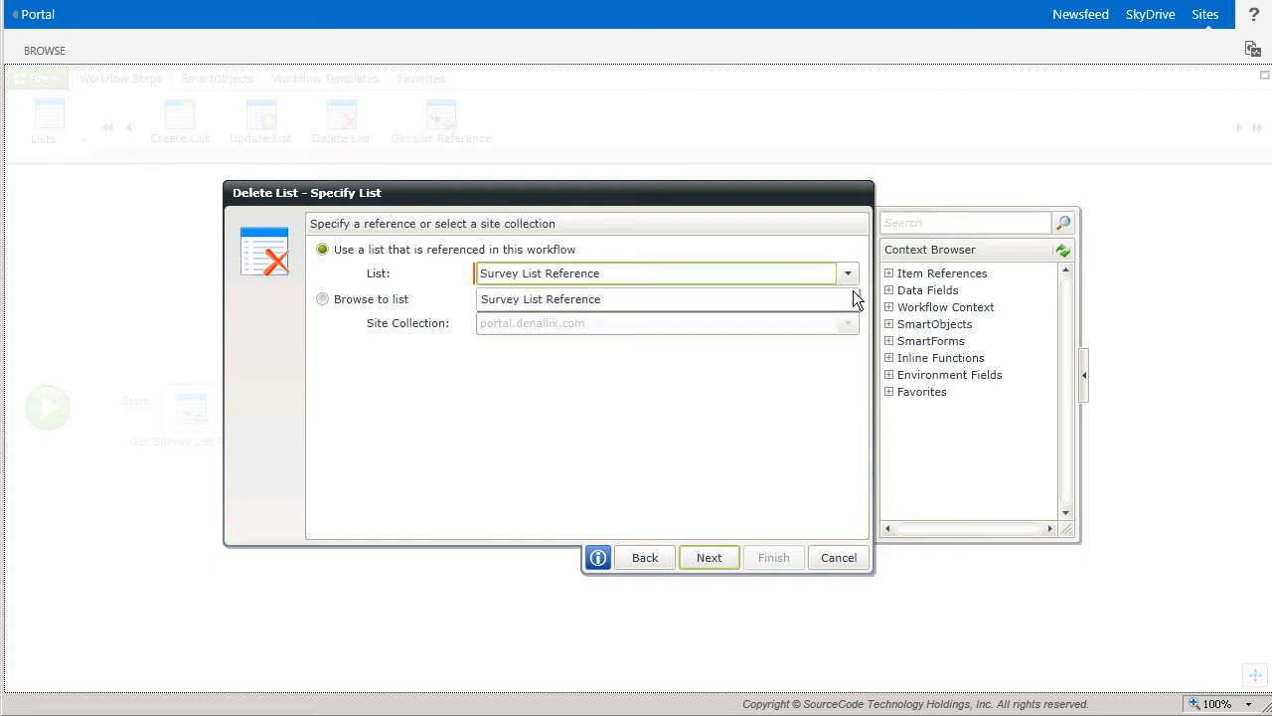
left_click(803, 307)
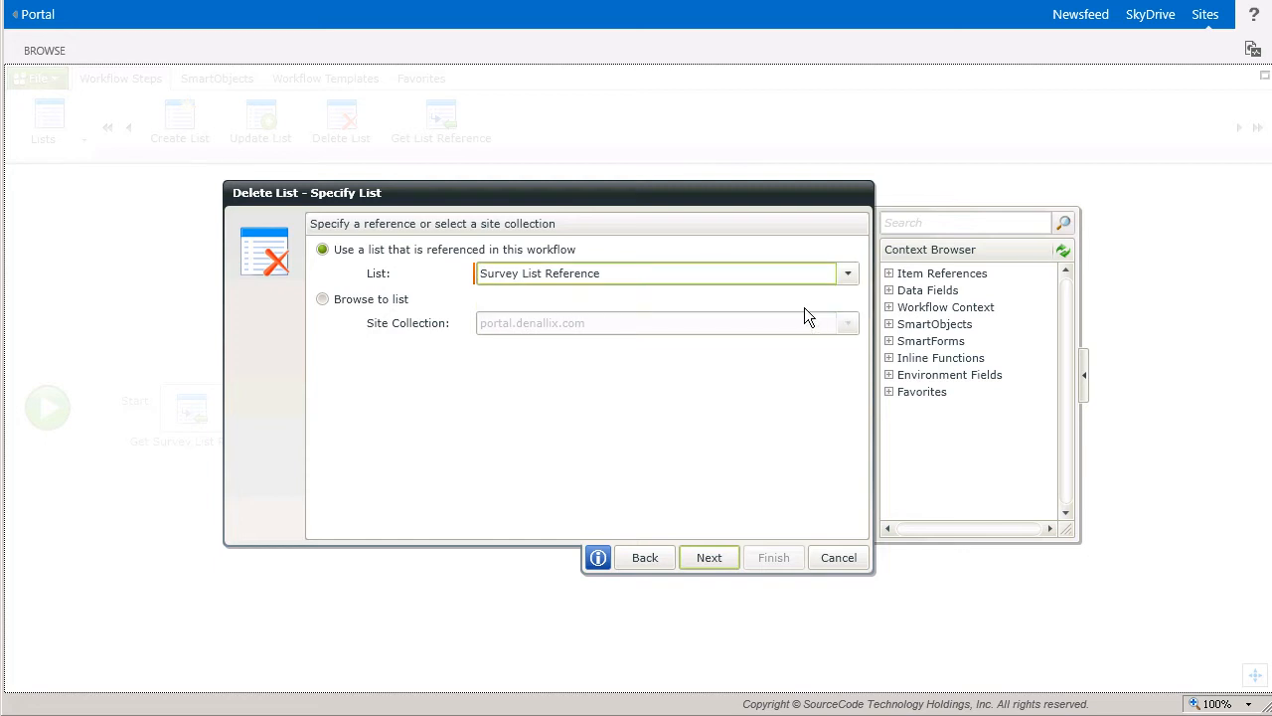
left_click(726, 564)
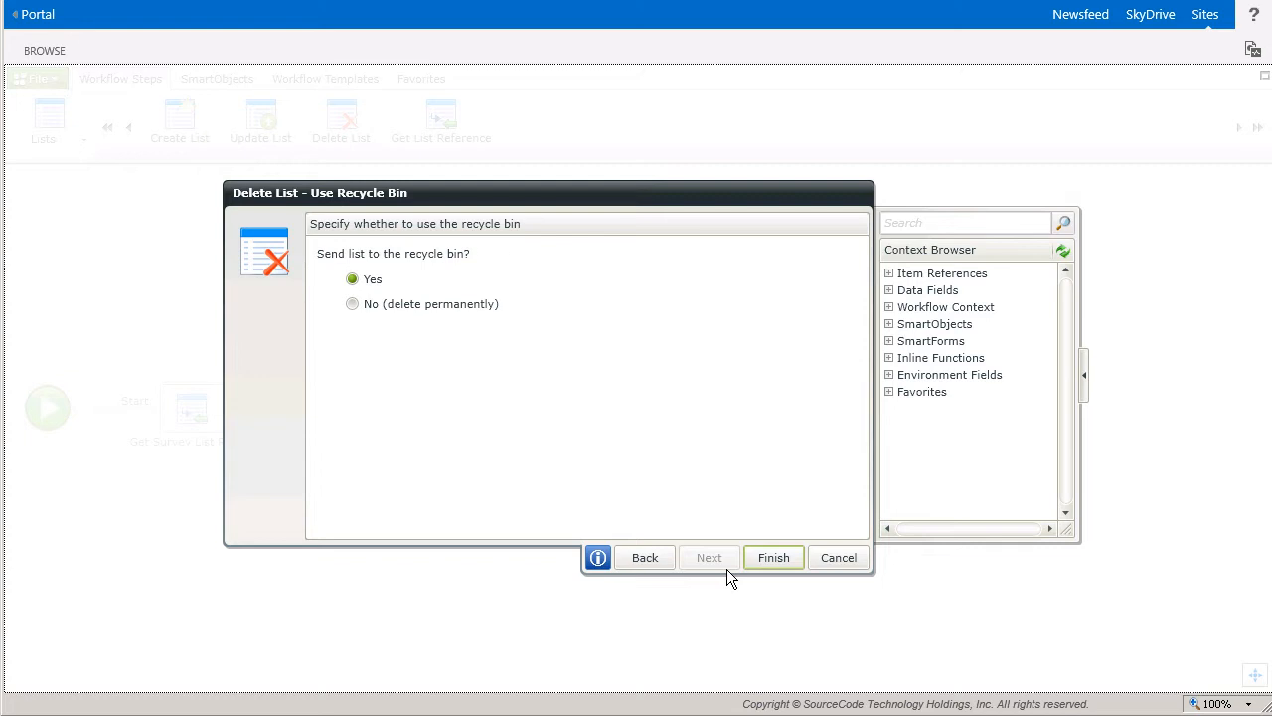
- Finish the Delete List configuration with permanent deletion instead of the recycle bin, and open the workflow's file options
left_click(363, 313)
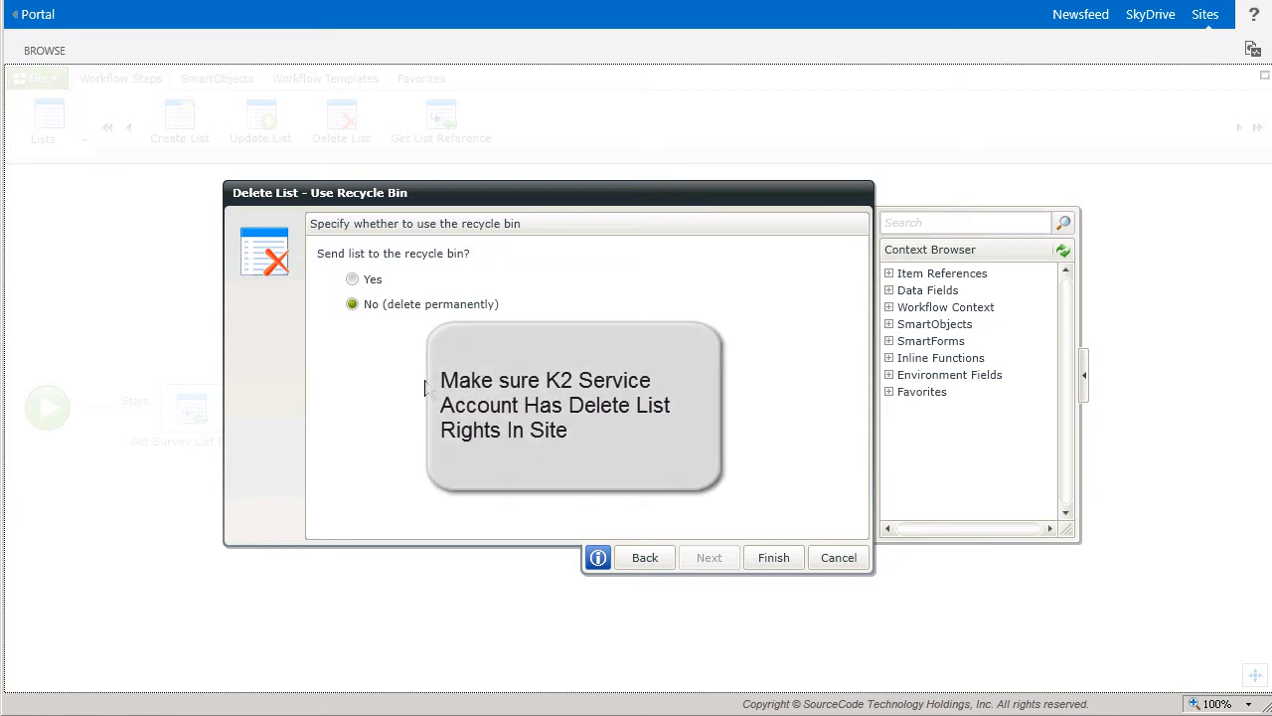
left_click(780, 571)
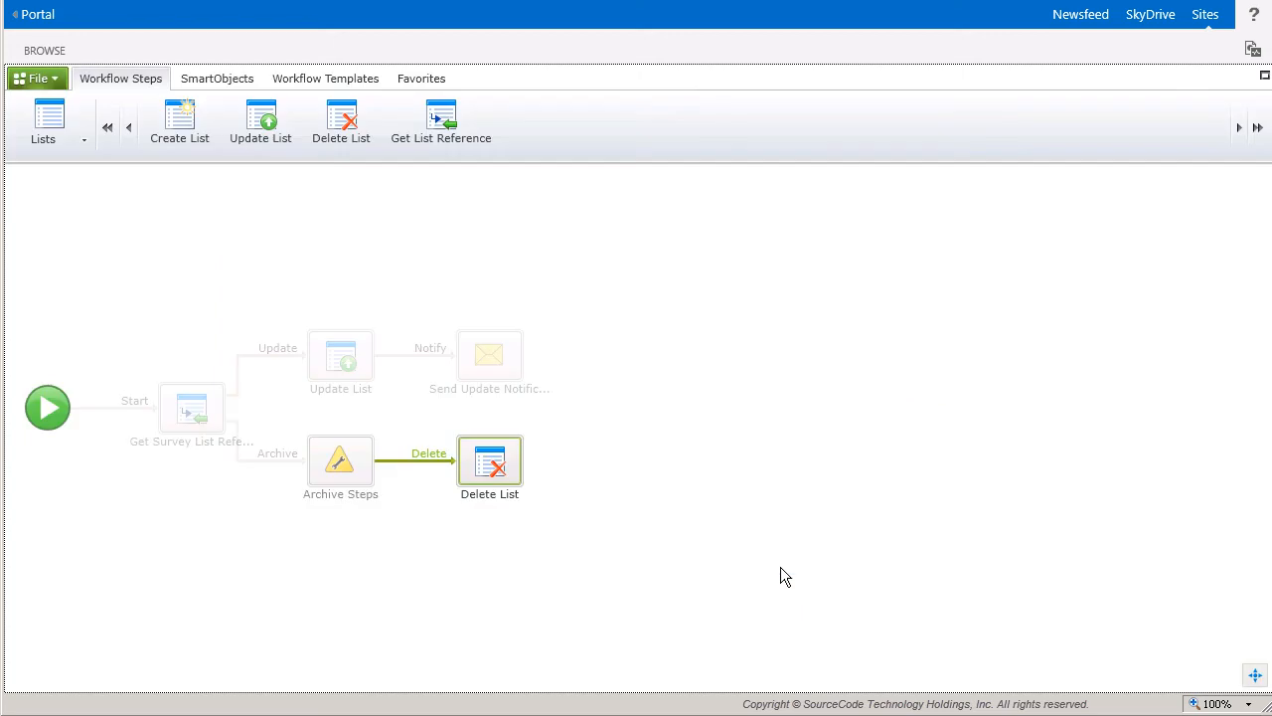
left_click(62, 80)
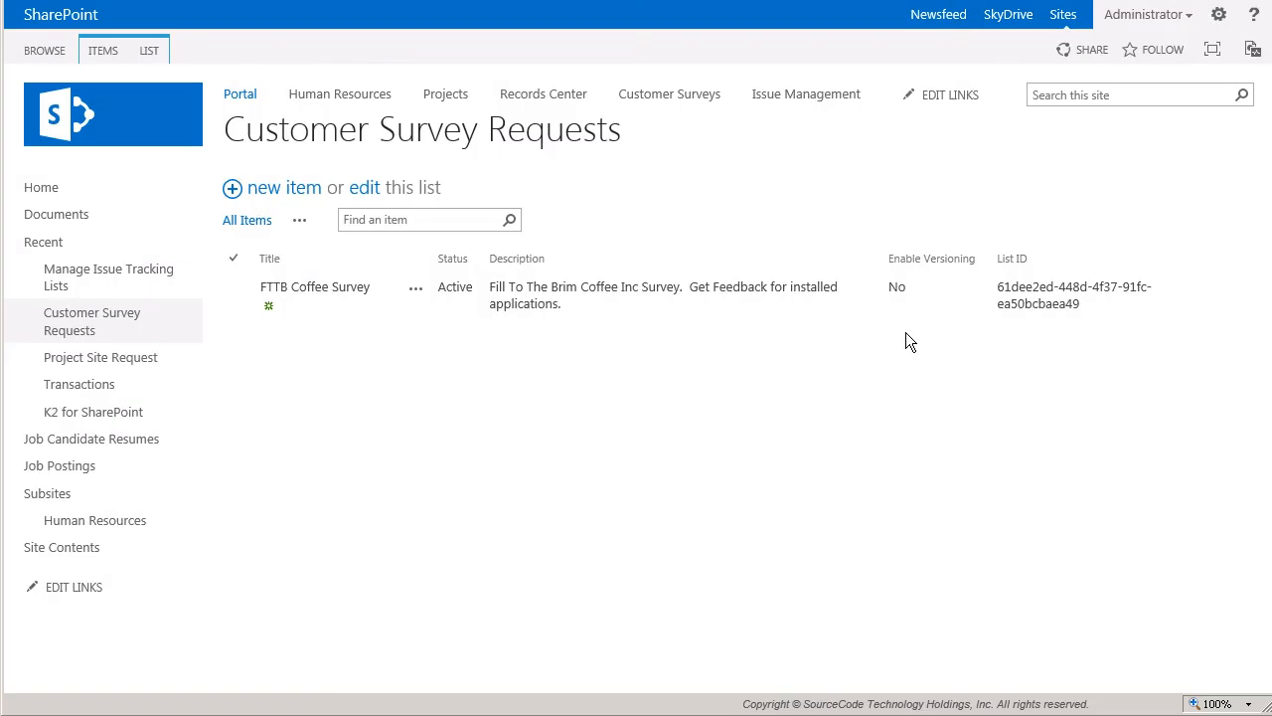
- Edit the FTTB Coffee Survey item in Customer Survey Requests, setting its status to Archive, and save it
left_click(433, 297)
left_click(465, 353)
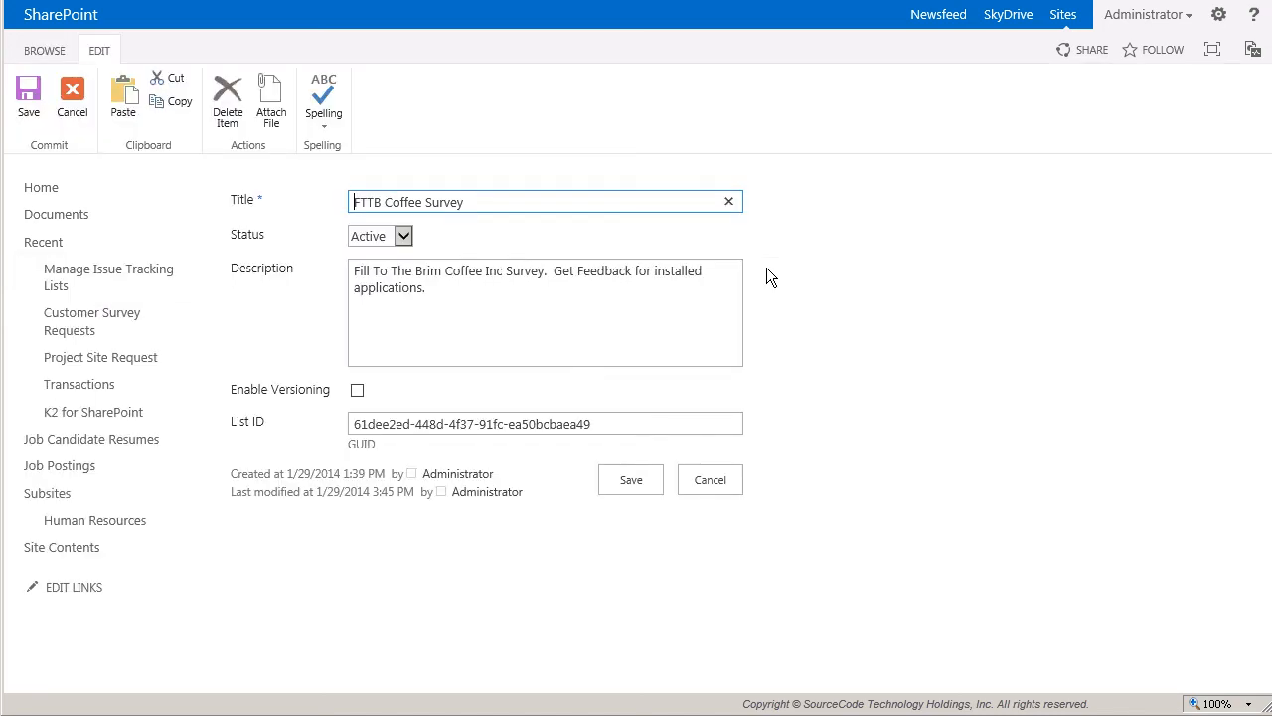
left_click(405, 243)
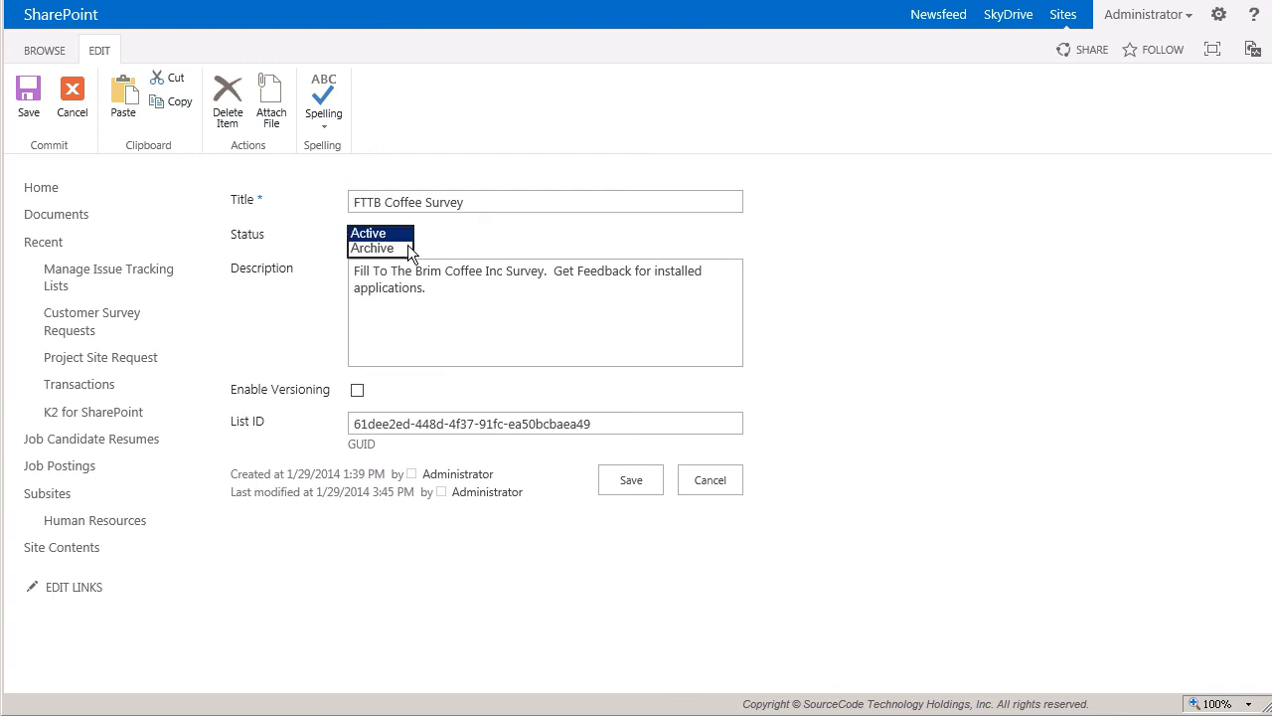
left_click(407, 251)
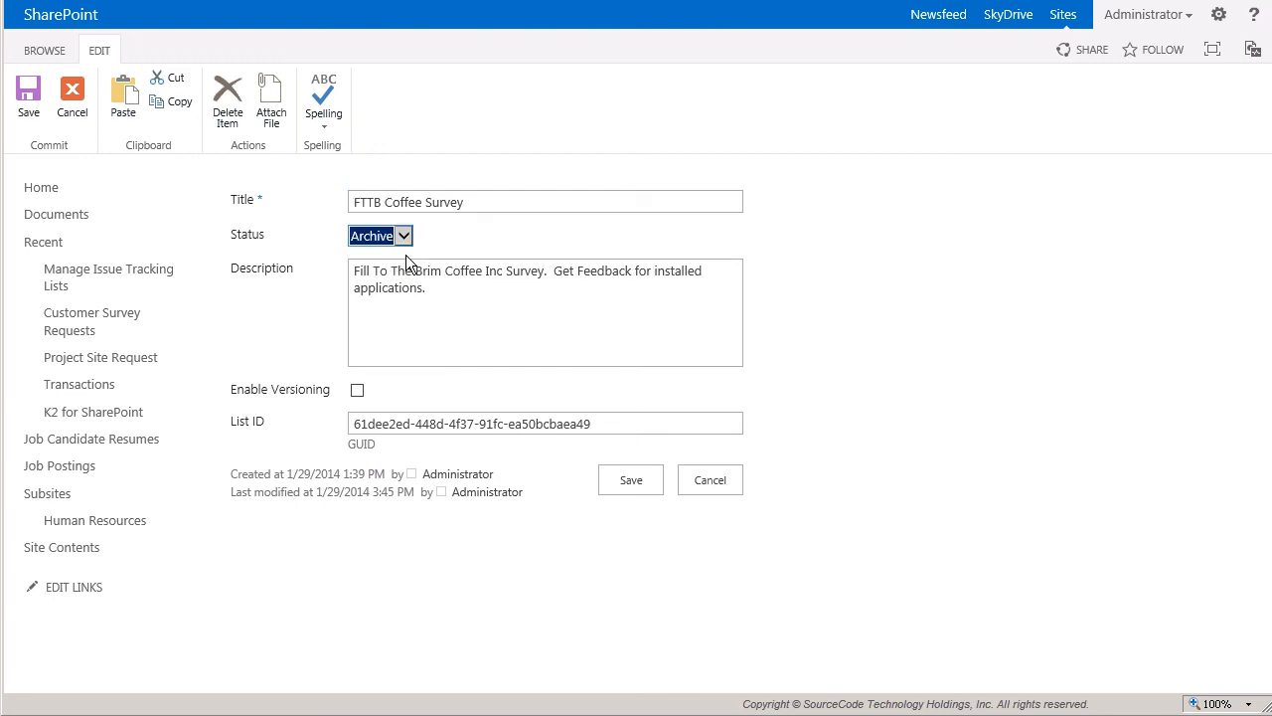
left_click(643, 494)
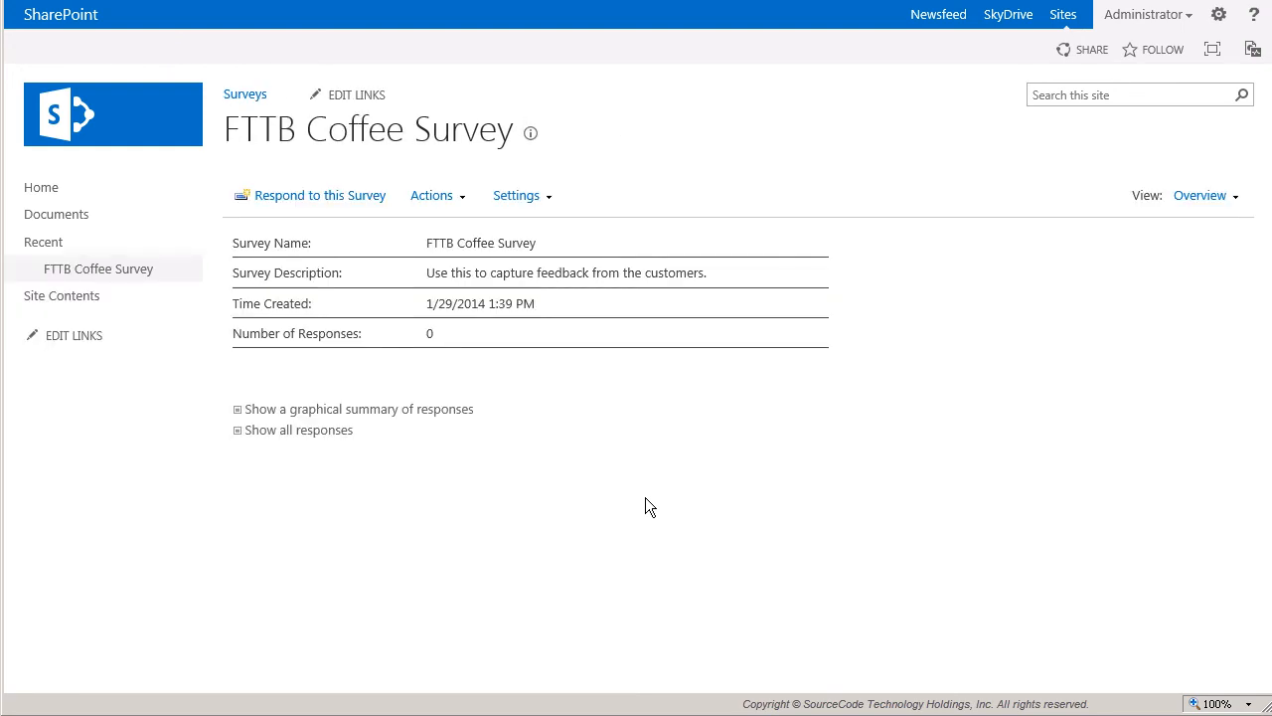
- Open the Surveys site's home page to check whether the FTTB Coffee Survey is still listed in its navigation
left_click(60, 198)
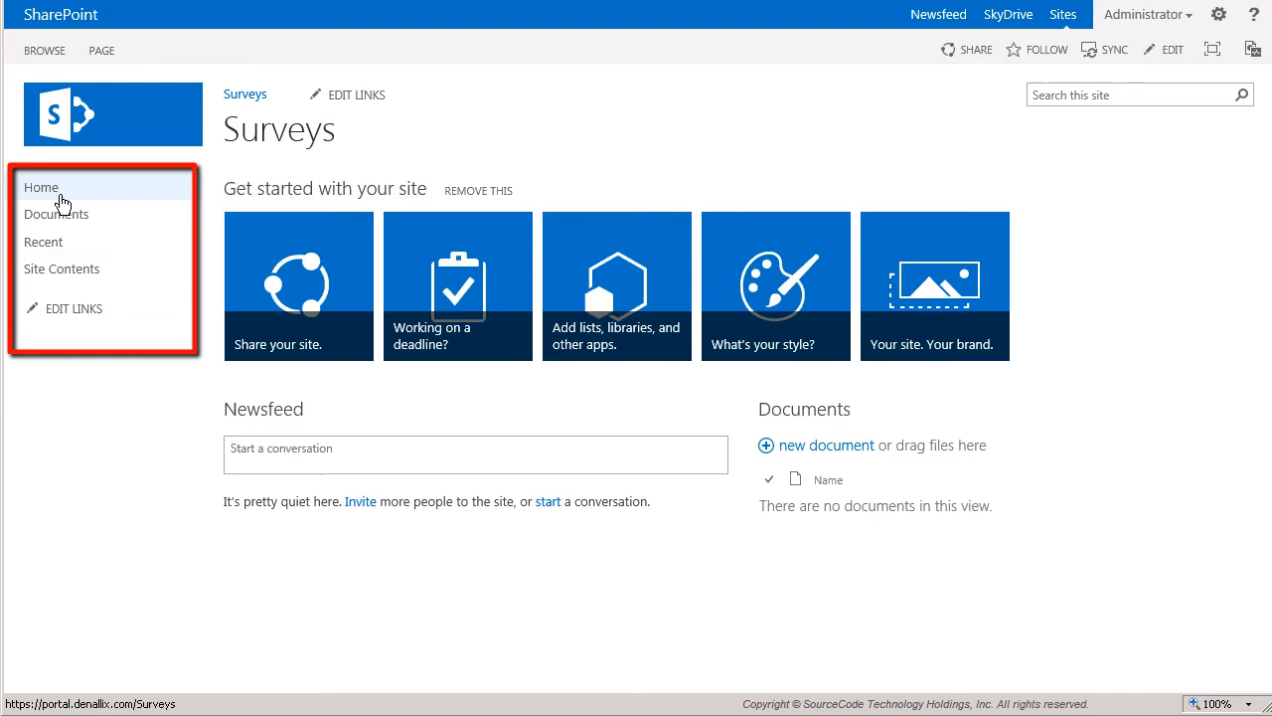